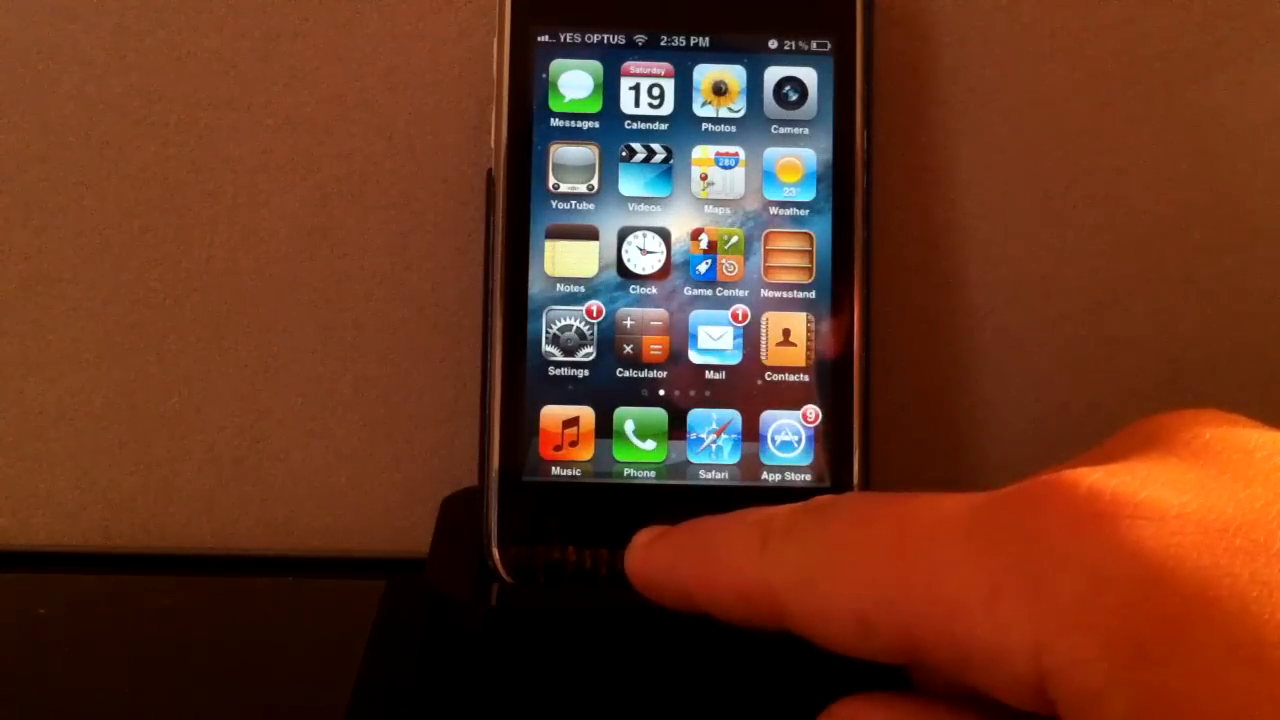
# Launch Safari repeatedly and then Calculator, returning home between launches so they stay running.
pyautogui.click(713, 438)
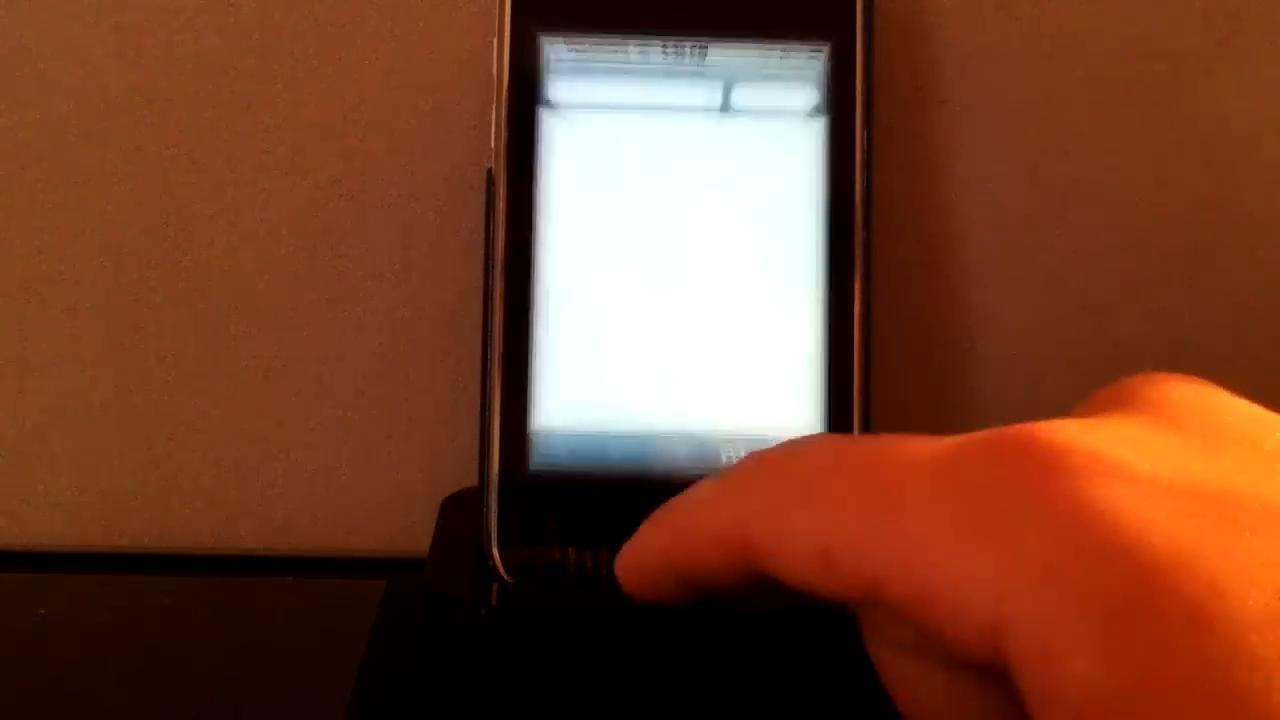
pyautogui.click(650, 545)
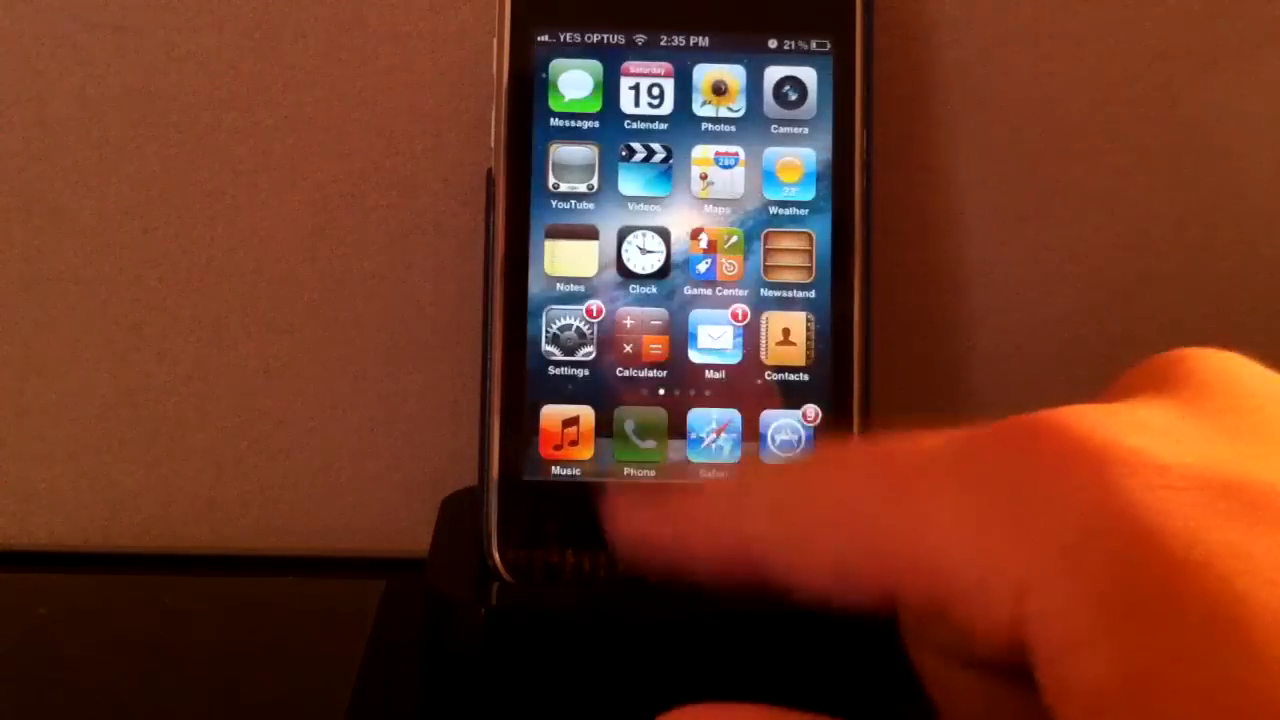
pyautogui.click(713, 438)
pyautogui.click(650, 545)
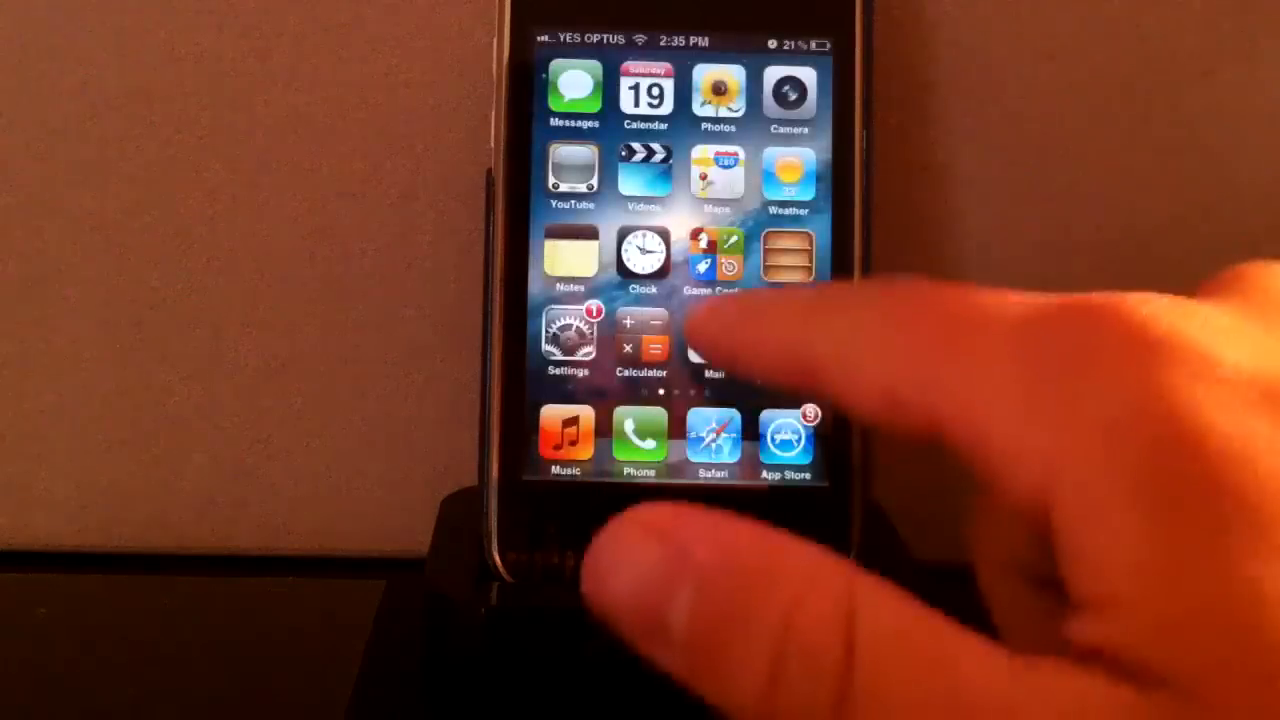
pyautogui.click(713, 438)
pyautogui.click(650, 560)
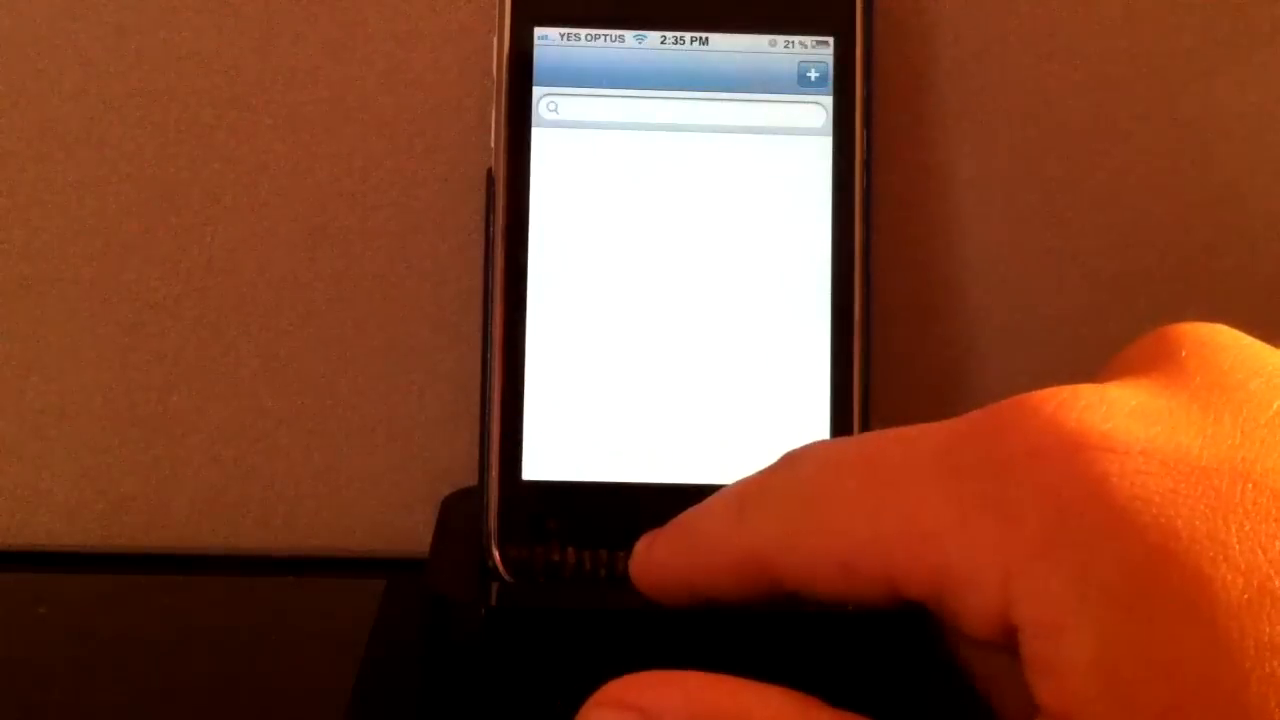
pyautogui.click(650, 560)
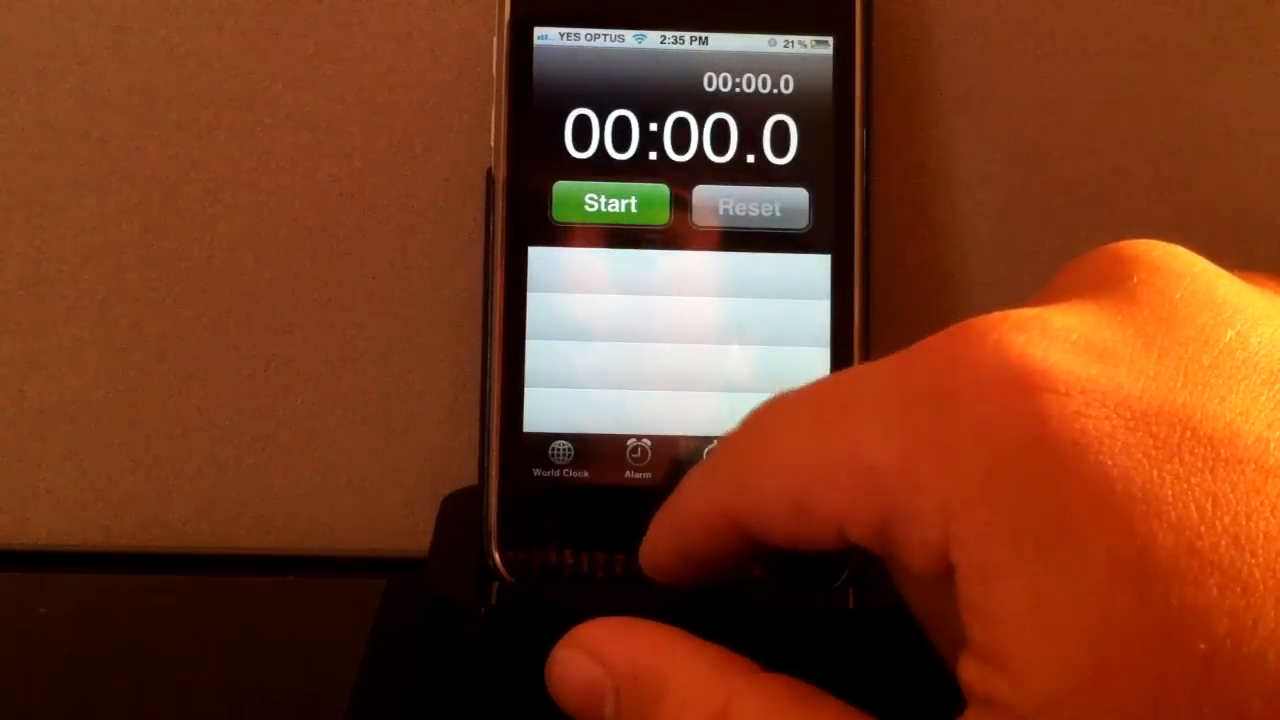
# Launch the list app, Clock stopwatch and search screen in turn, ending back on the home screen.
pyautogui.click(650, 560)
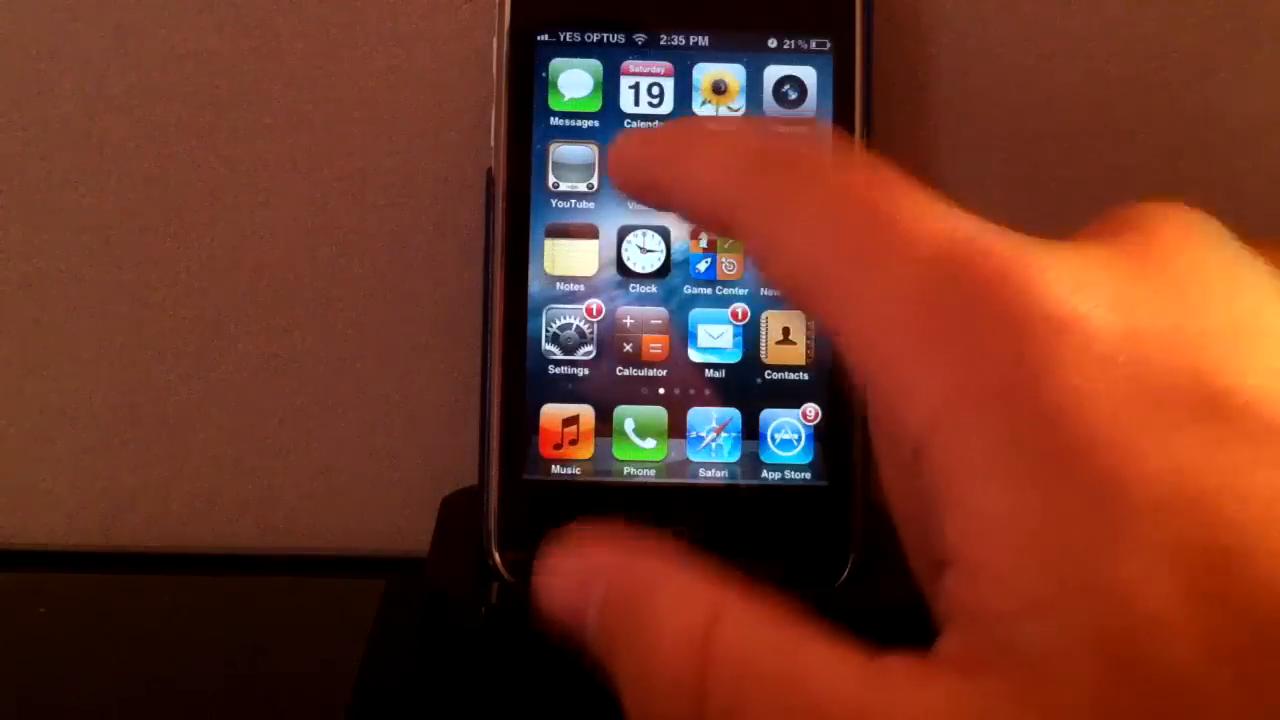
pyautogui.click(640, 250)
pyautogui.click(650, 560)
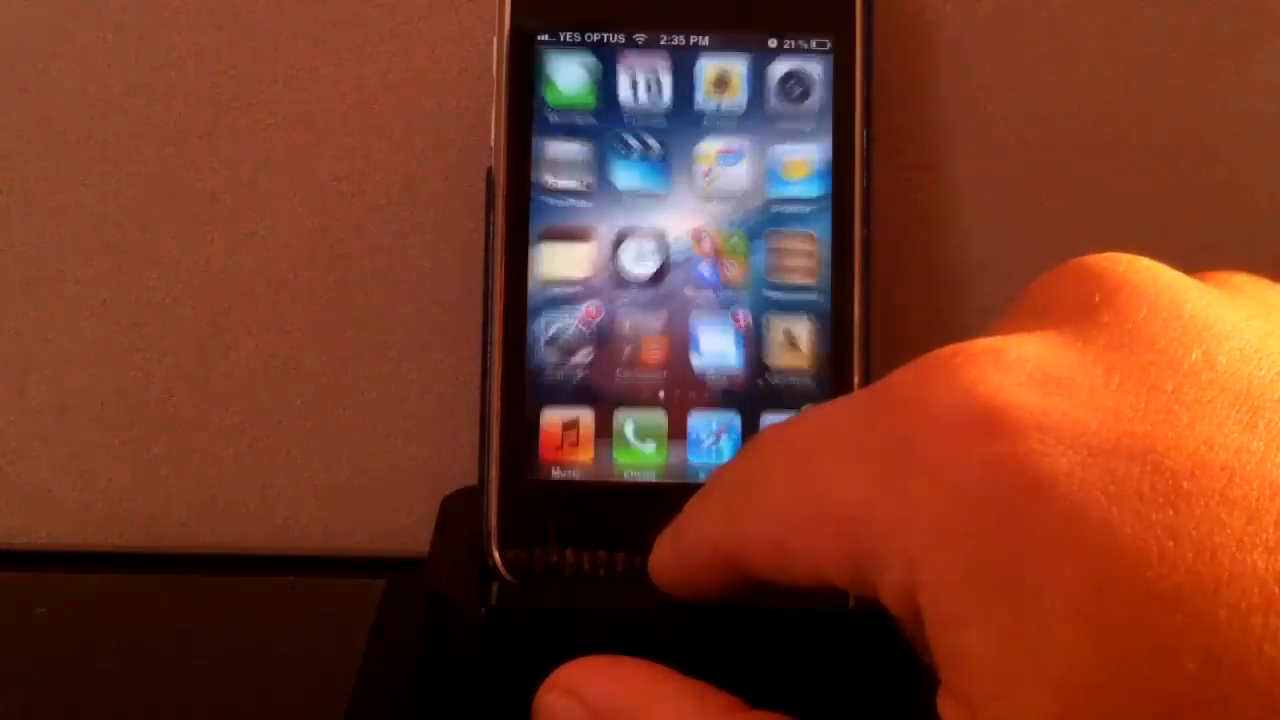
pyautogui.click(650, 560)
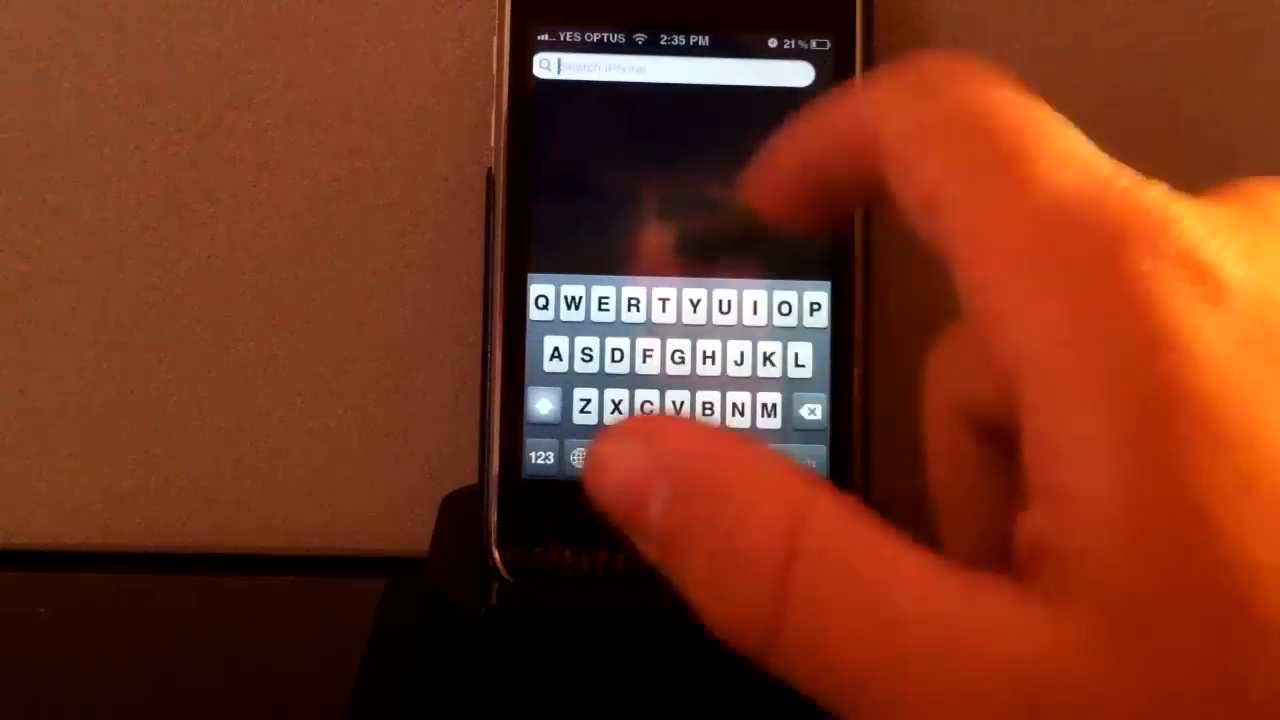
pyautogui.click(650, 560)
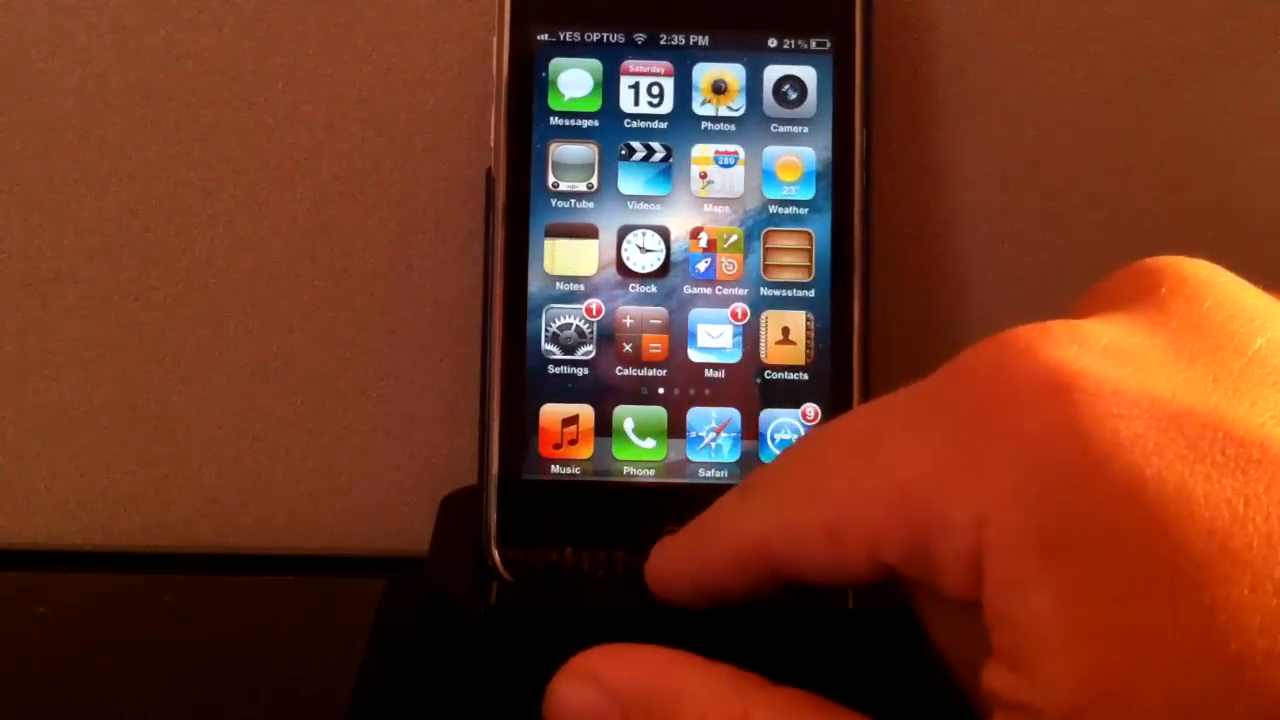